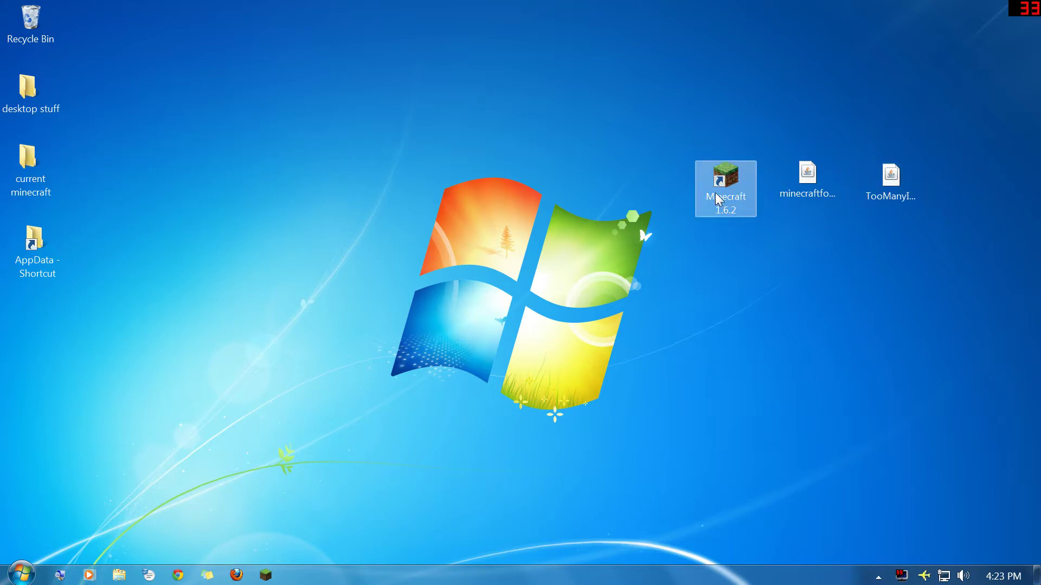
Step: Run Minecraft 1.6.2 once on the default profile, close game and launcher, then start the Forge installer
{"action": "double_click", "coordinate": [725, 181]}
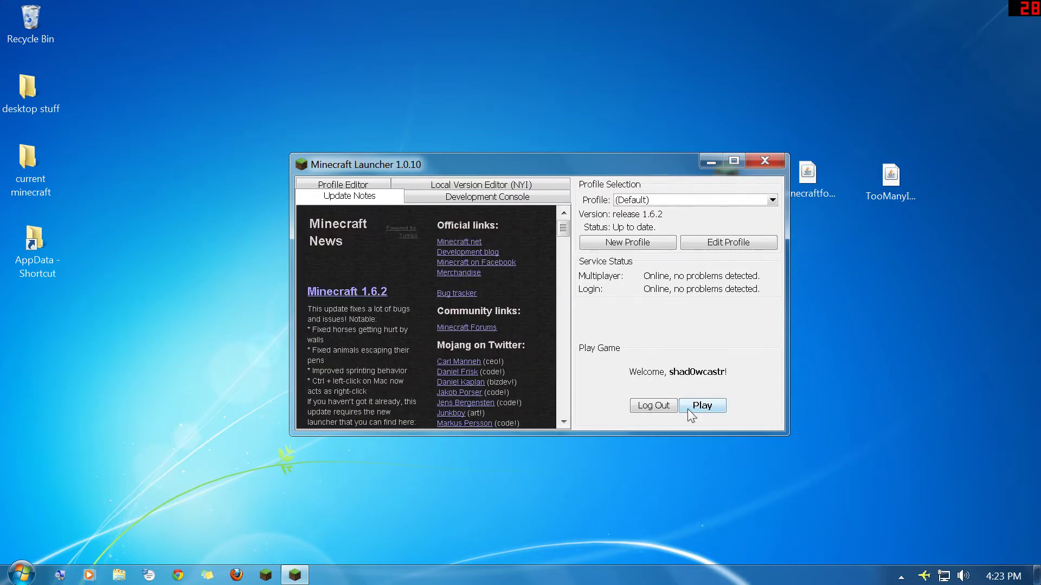
{"action": "left_click", "coordinate": [692, 406]}
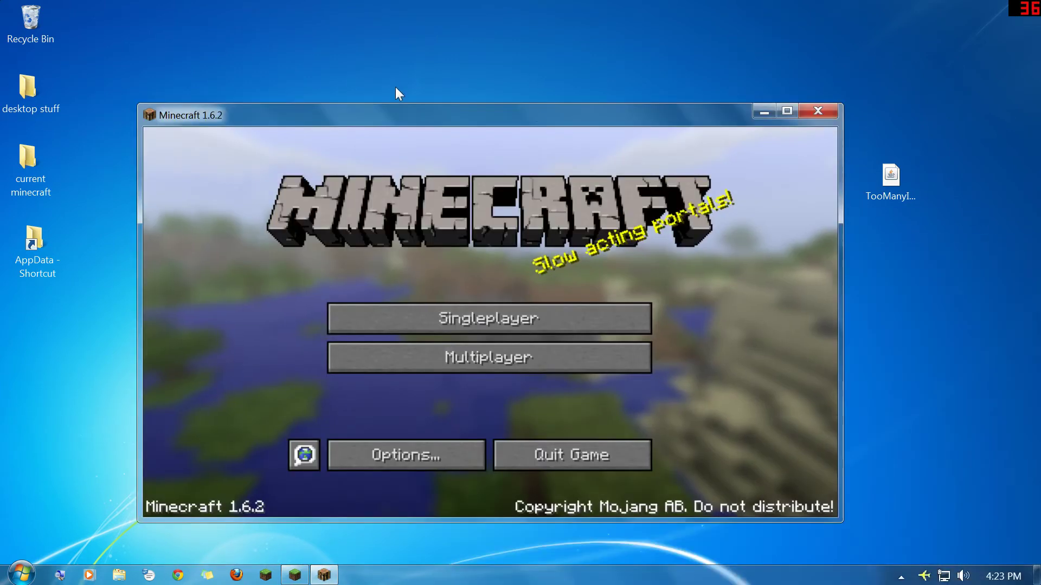
{"action": "left_click", "coordinate": [818, 111]}
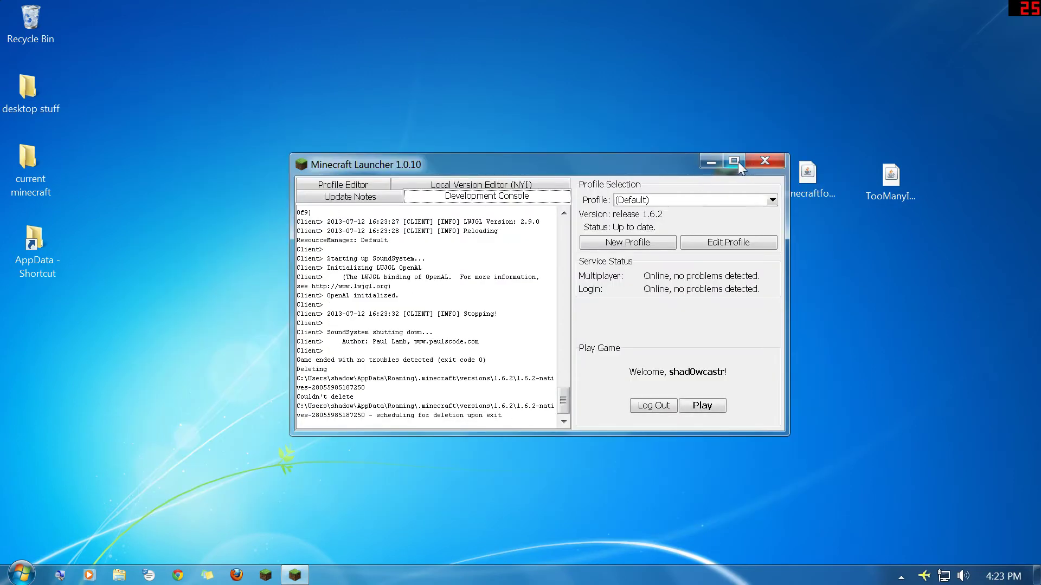
{"action": "left_click", "coordinate": [765, 160]}
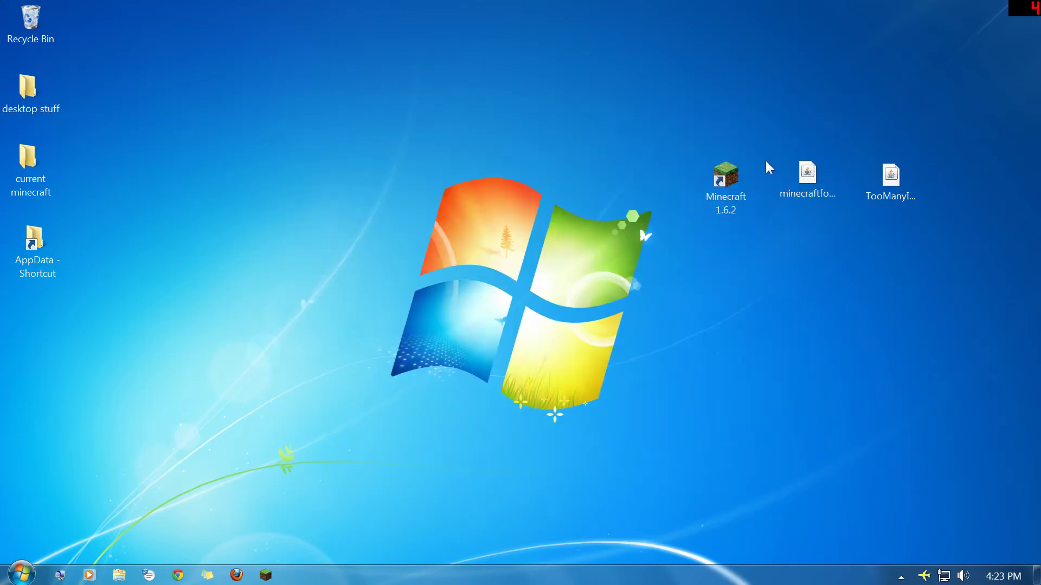
{"action": "left_click", "coordinate": [796, 178]}
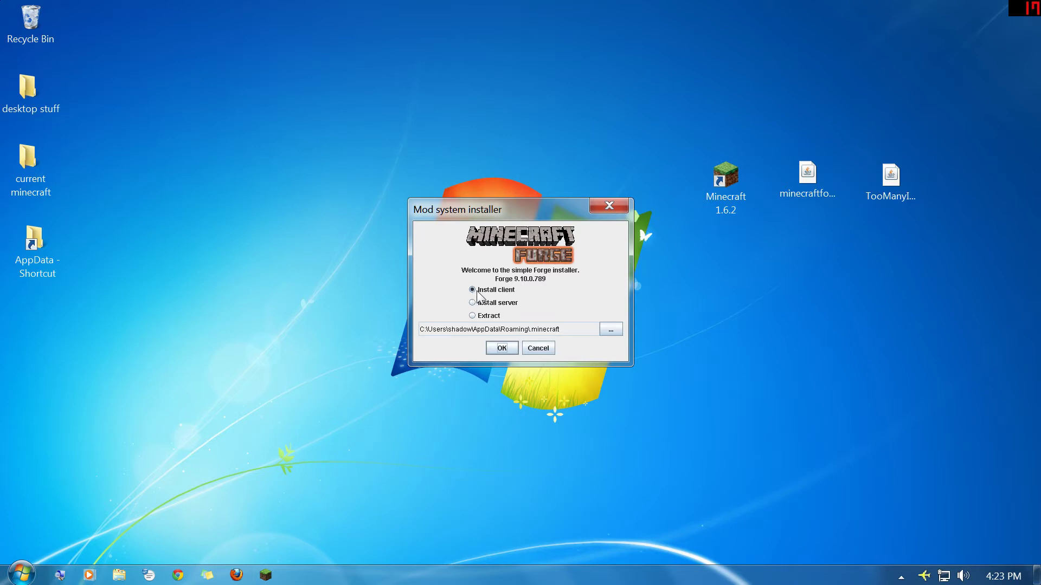
Step: Install the Forge 9.10.0.789 client into .minecraft and dismiss the completion message
{"action": "left_click", "coordinate": [509, 349]}
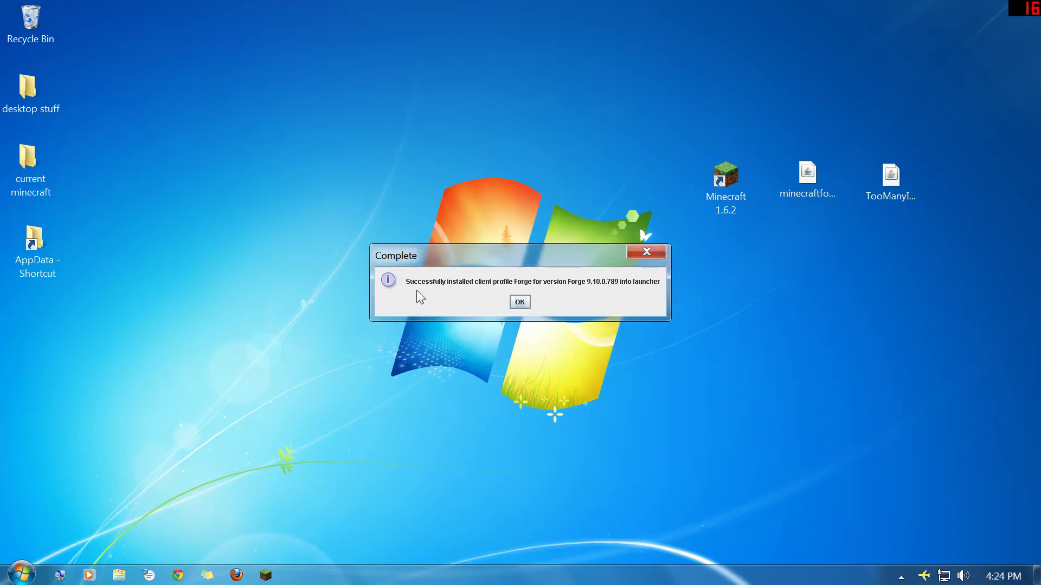
{"action": "left_click", "coordinate": [516, 303]}
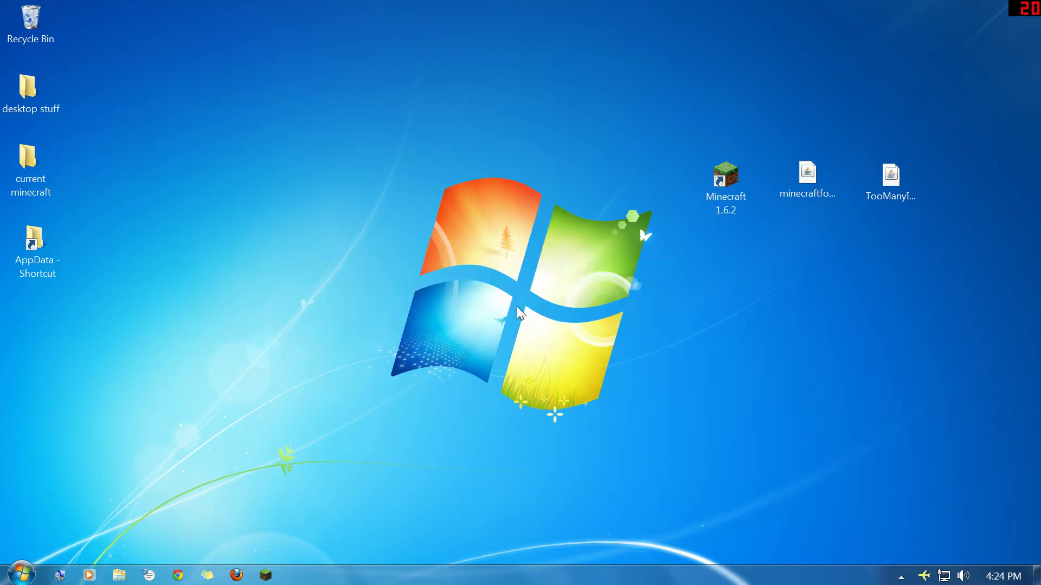
Step: Reopen the launcher, select the Forge profile (1.6.2-Forge9.10.0.789), and enter the account username and password
{"action": "double_click", "coordinate": [738, 177]}
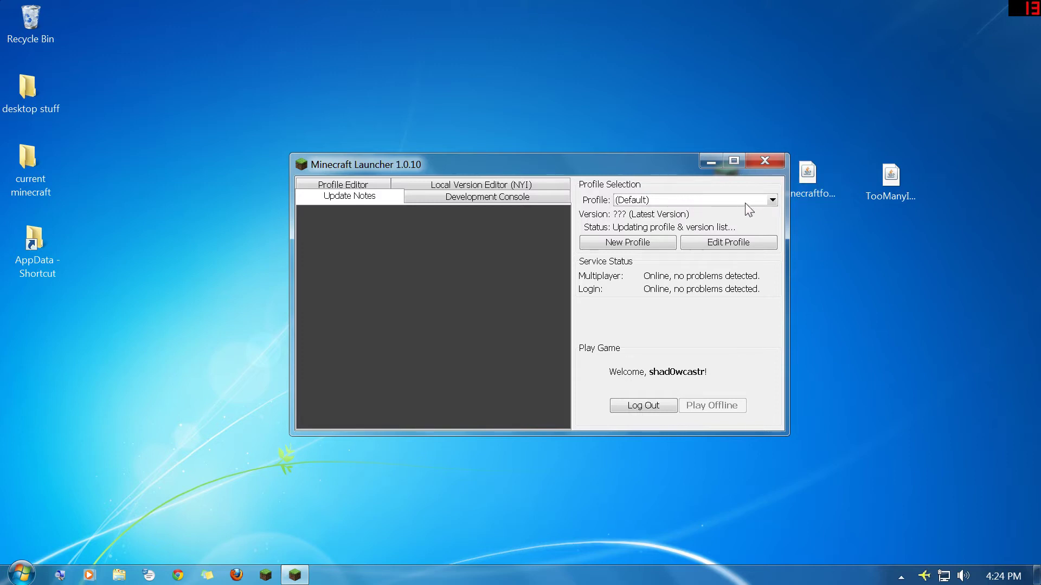
{"action": "left_click", "coordinate": [705, 200]}
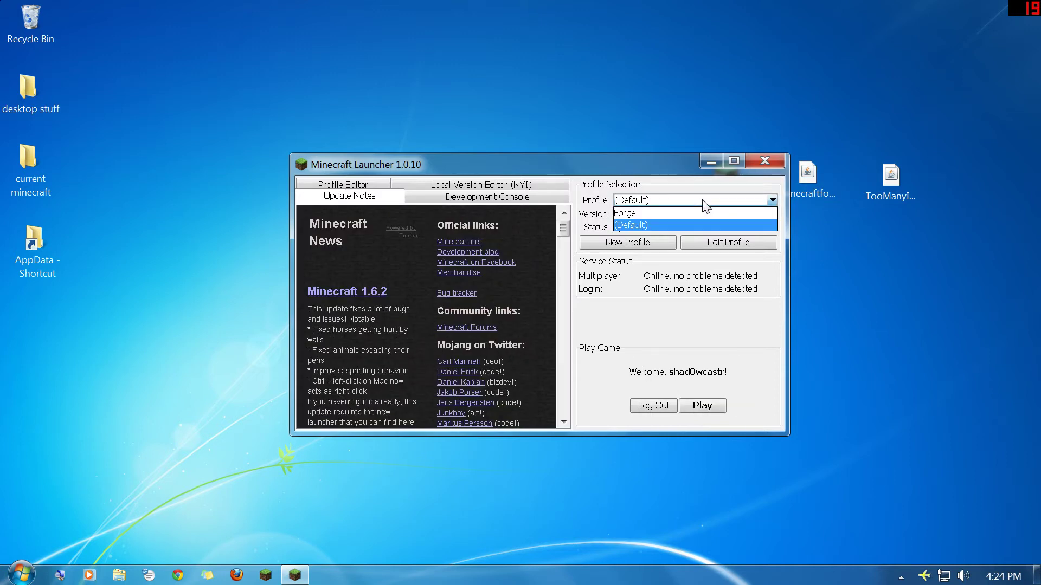
{"action": "left_click", "coordinate": [641, 213]}
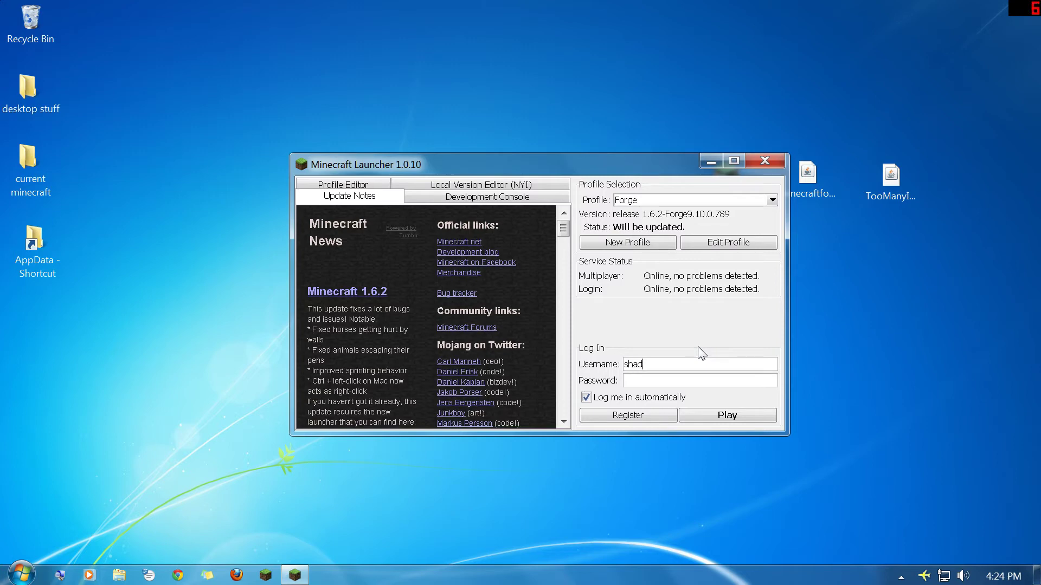
{"action": "type", "text": "shad0wcas••••••••••"}
Step: Start the Forge game, bring its window into view to confirm 3 mods loaded, then quit and close the launcher
{"action": "key", "text": "Return"}
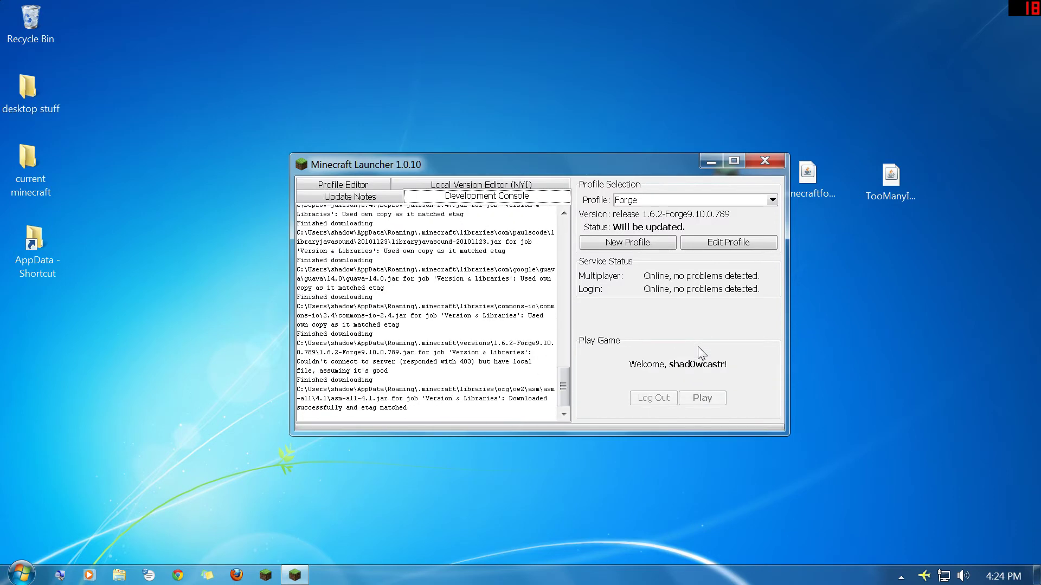
{"action": "mouse_move", "coordinate": [302, 580]}
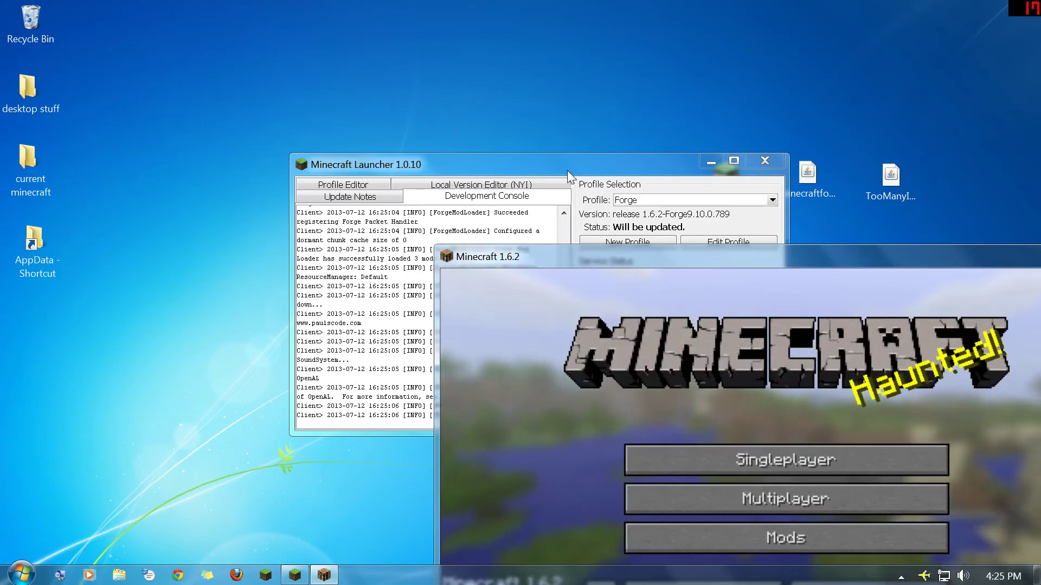
{"action": "left_click_drag", "start_coordinate": [566, 171], "coordinate": [603, 27]}
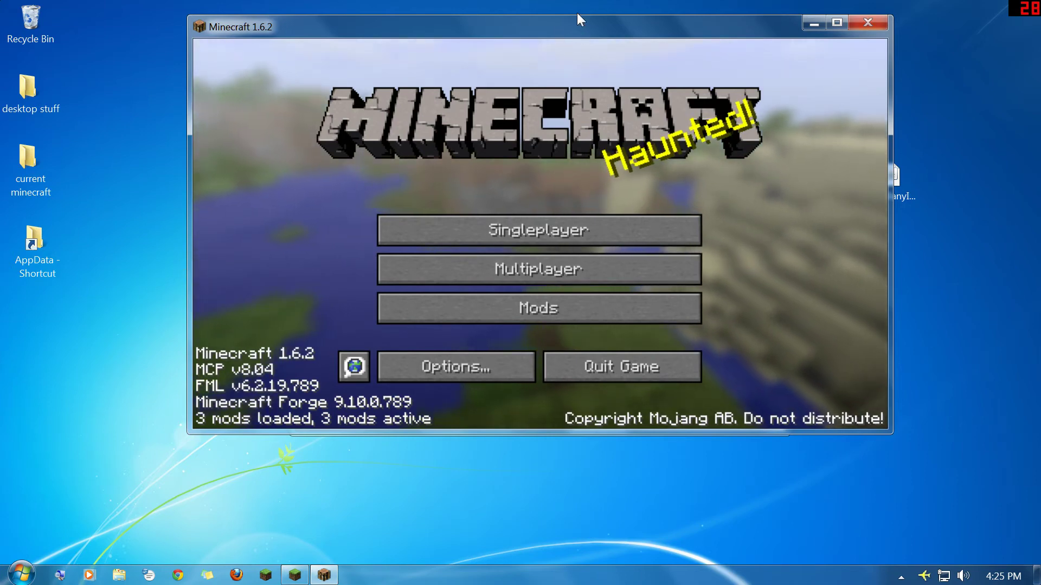
{"action": "left_click", "coordinate": [868, 22]}
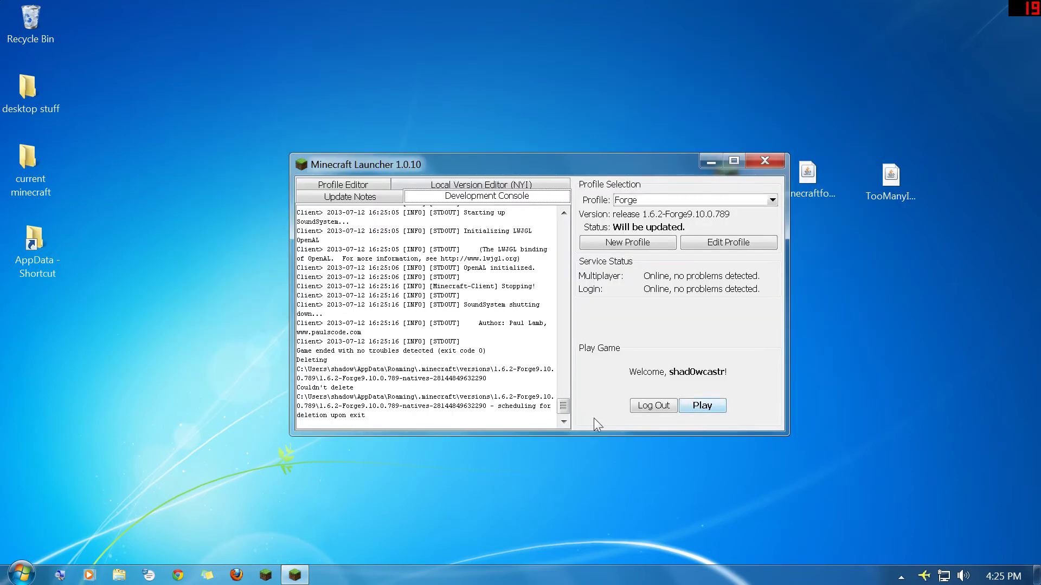
{"action": "left_click", "coordinate": [765, 161]}
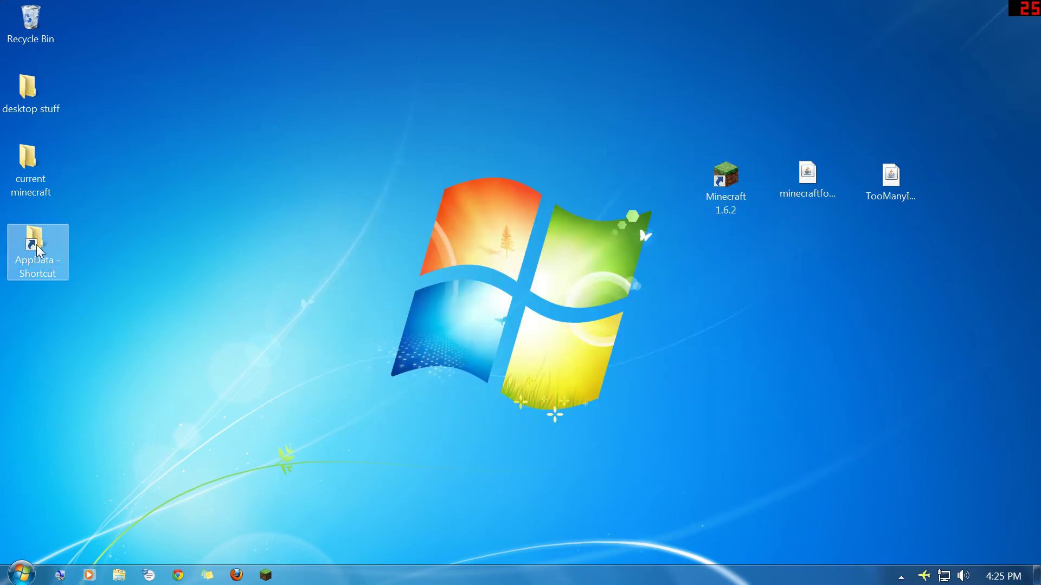
Step: Browse to AppData\Roaming\.minecraft\mods and move TooManyItems.jar there from the desktop
{"action": "double_click", "coordinate": [36, 244]}
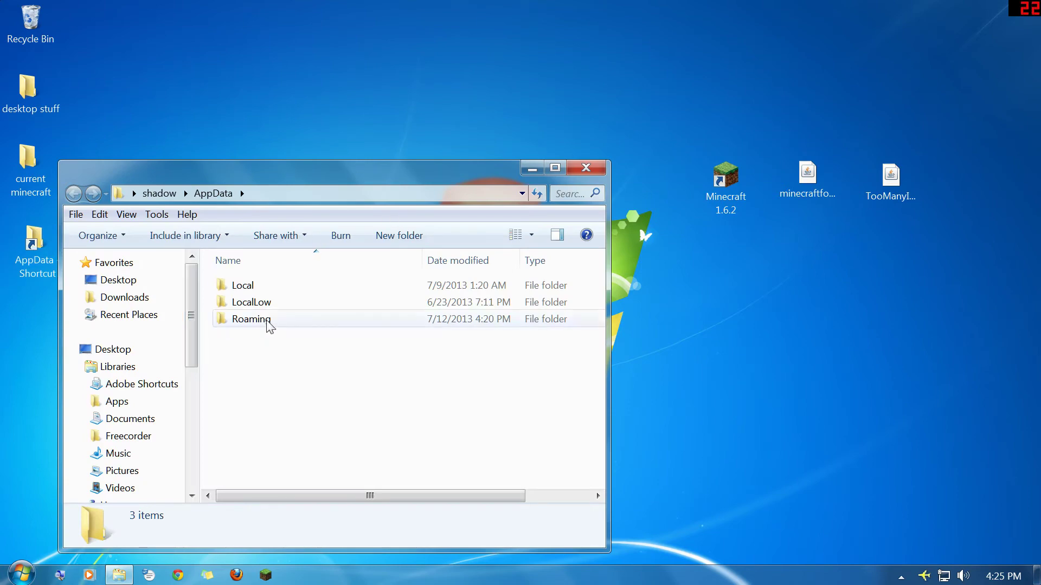
{"action": "double_click", "coordinate": [268, 319]}
{"action": "double_click", "coordinate": [267, 301]}
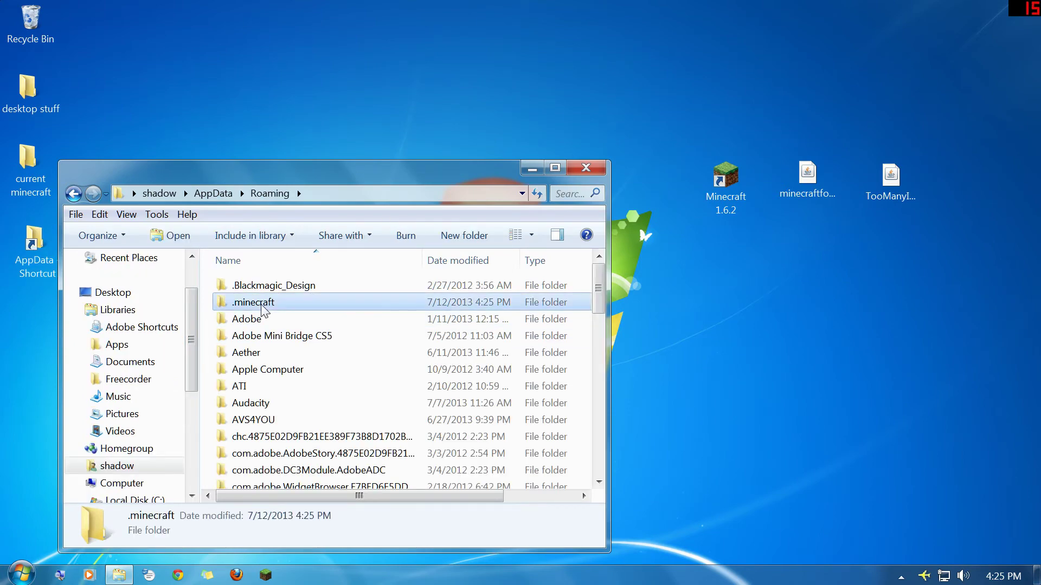
{"action": "scroll", "coordinate": [450, 340], "scroll_direction": "down", "scroll_amount": 1}
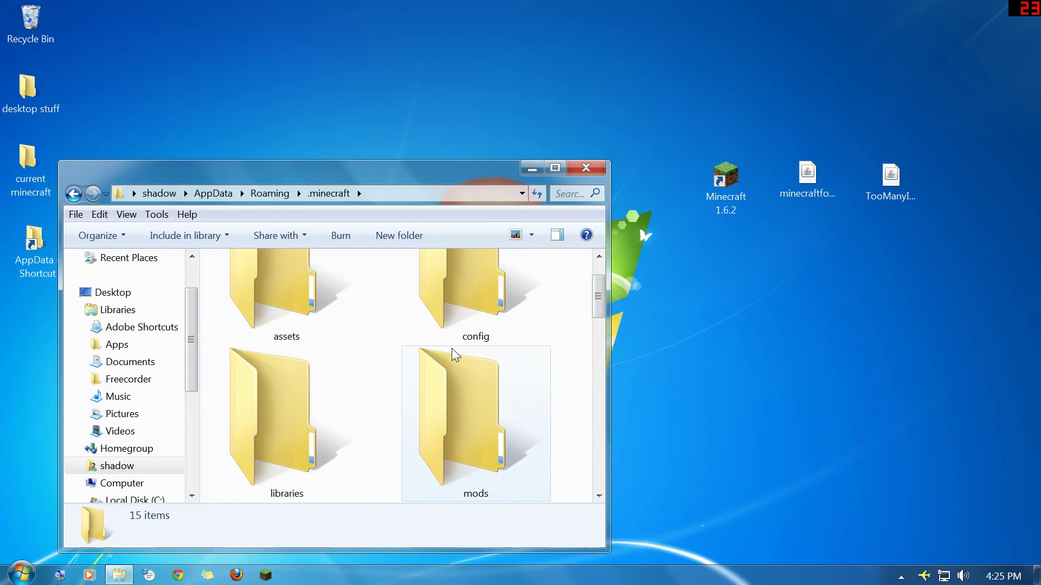
{"action": "scroll", "coordinate": [465, 380], "scroll_direction": "down", "scroll_amount": 2}
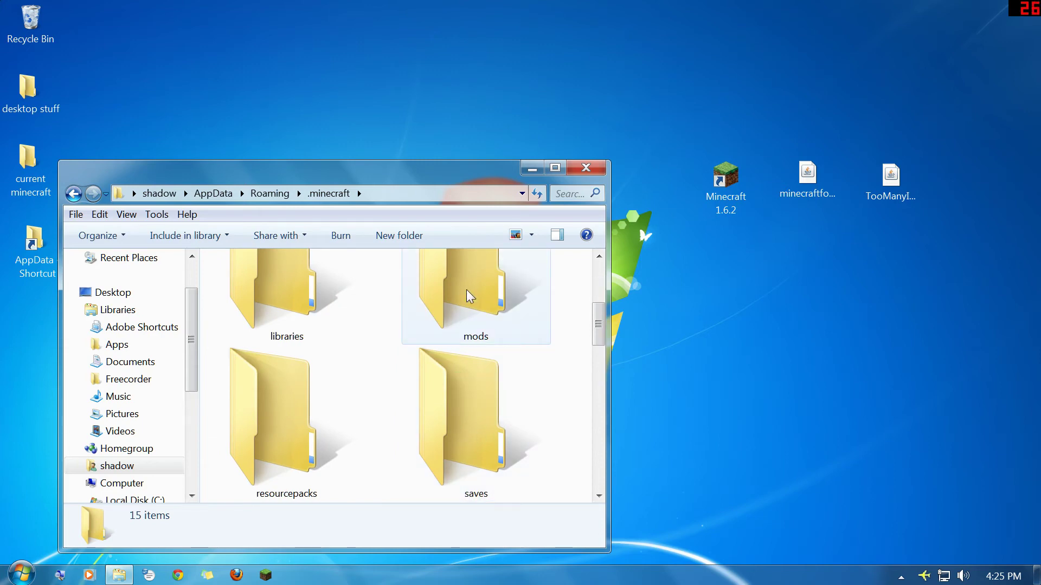
{"action": "double_click", "coordinate": [443, 308]}
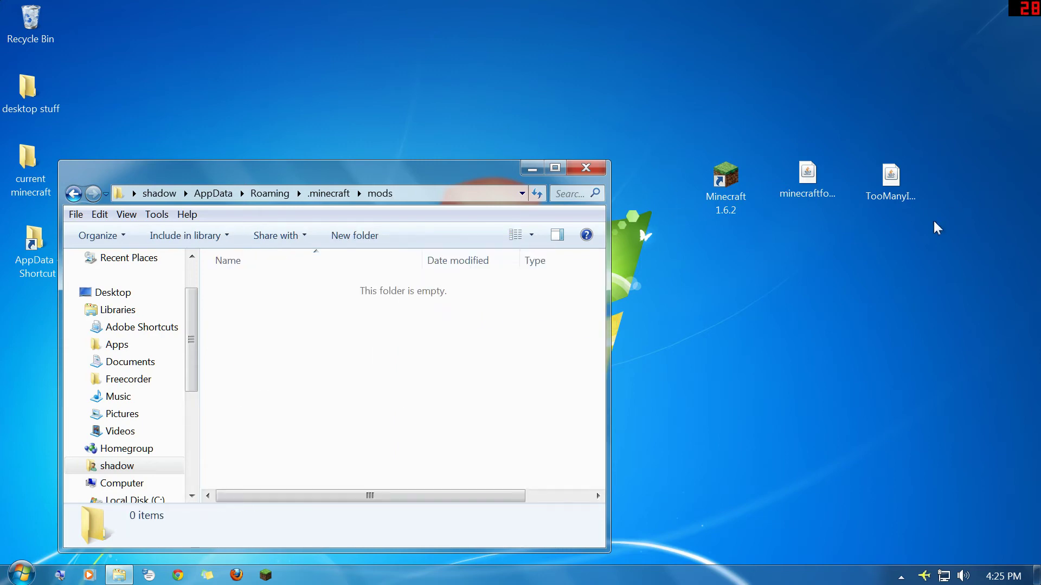
{"action": "left_click", "coordinate": [888, 182]}
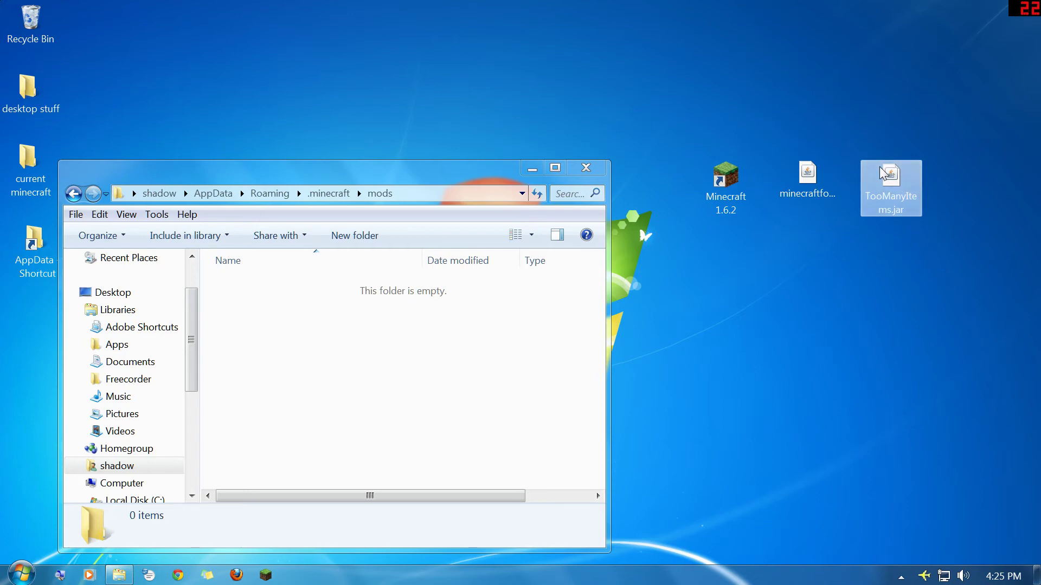
{"action": "left_click_drag", "start_coordinate": [923, 196], "coordinate": [407, 397]}
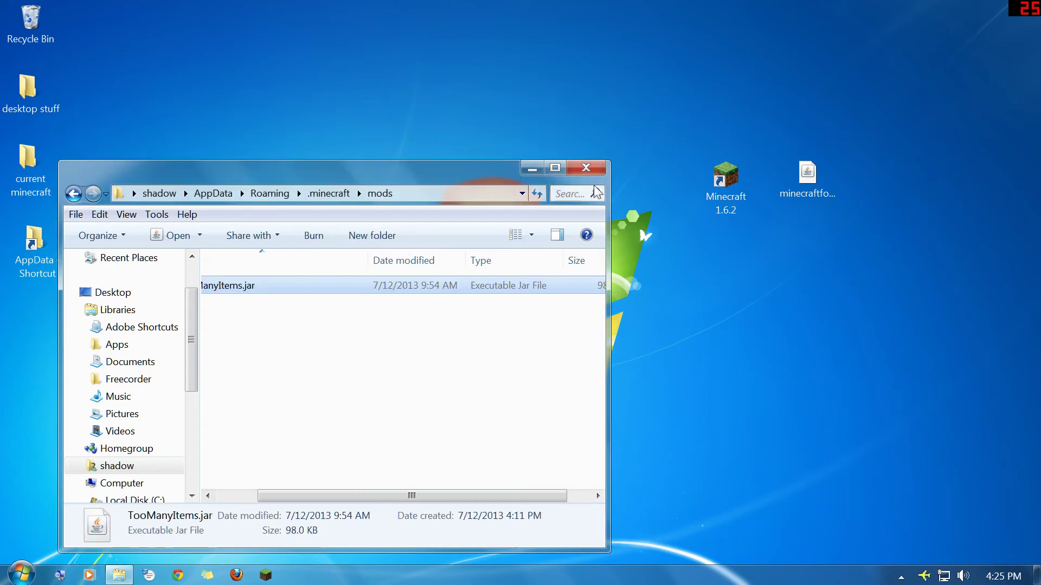
Step: Close the mods folder window and launch Minecraft 1.6.2 on the Forge profile
{"action": "left_click", "coordinate": [586, 170]}
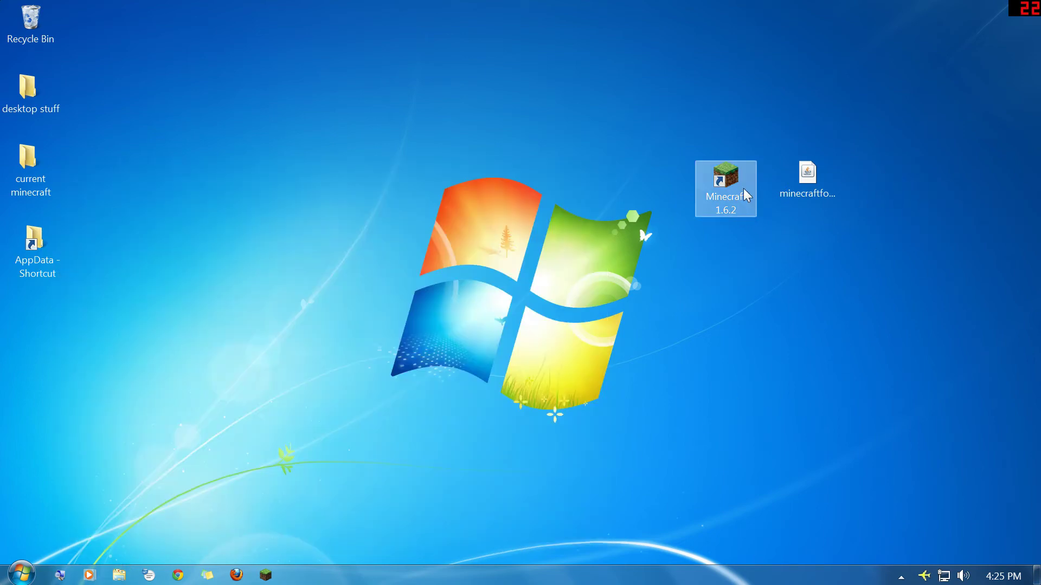
{"action": "double_click", "coordinate": [725, 179]}
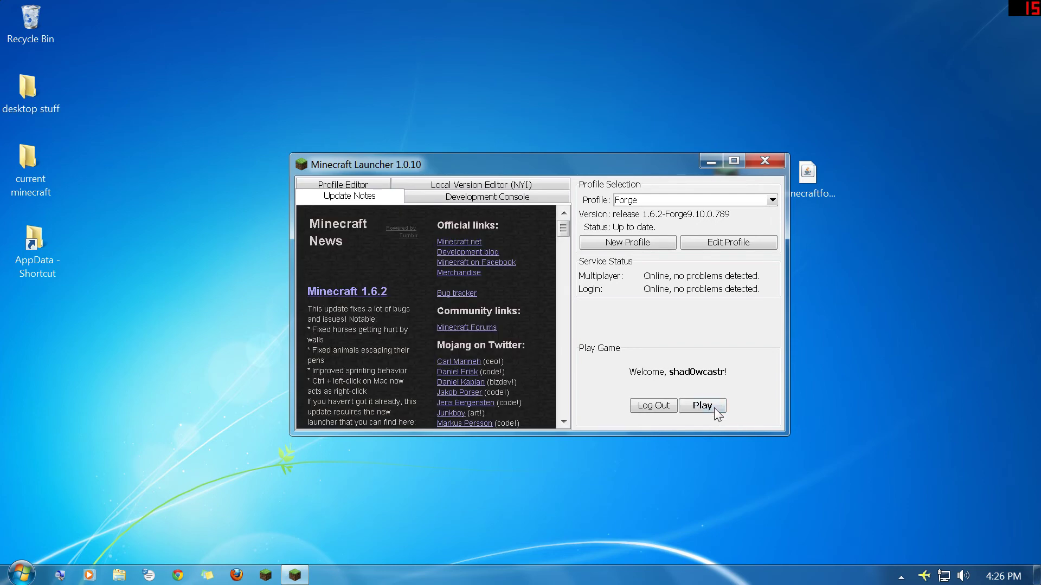
{"action": "left_click", "coordinate": [700, 407]}
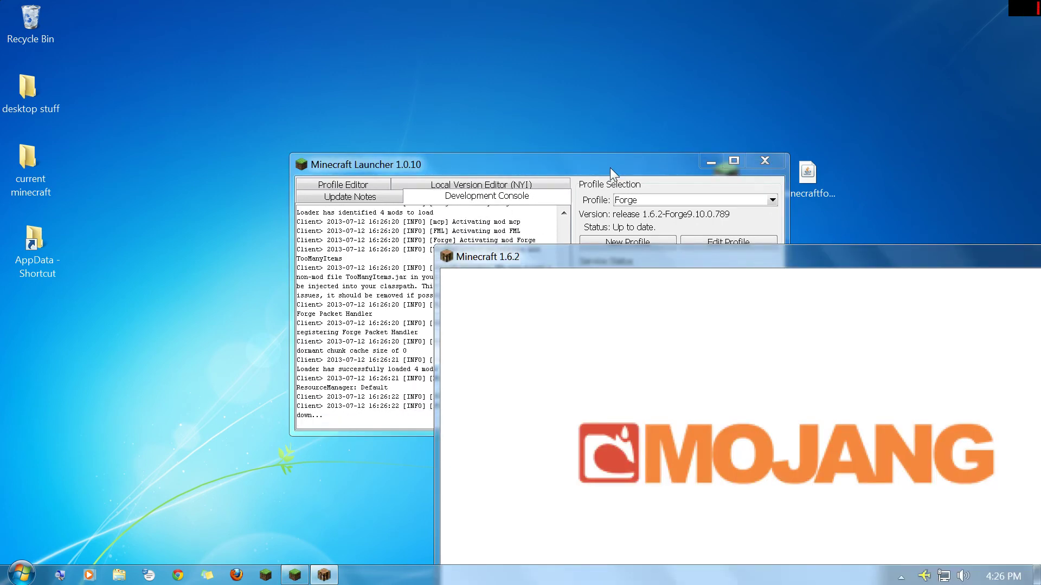
Step: Take a screenshot and check the Mods list shows TooManyItems among the 4 loaded mods
{"action": "key", "text": "Print"}
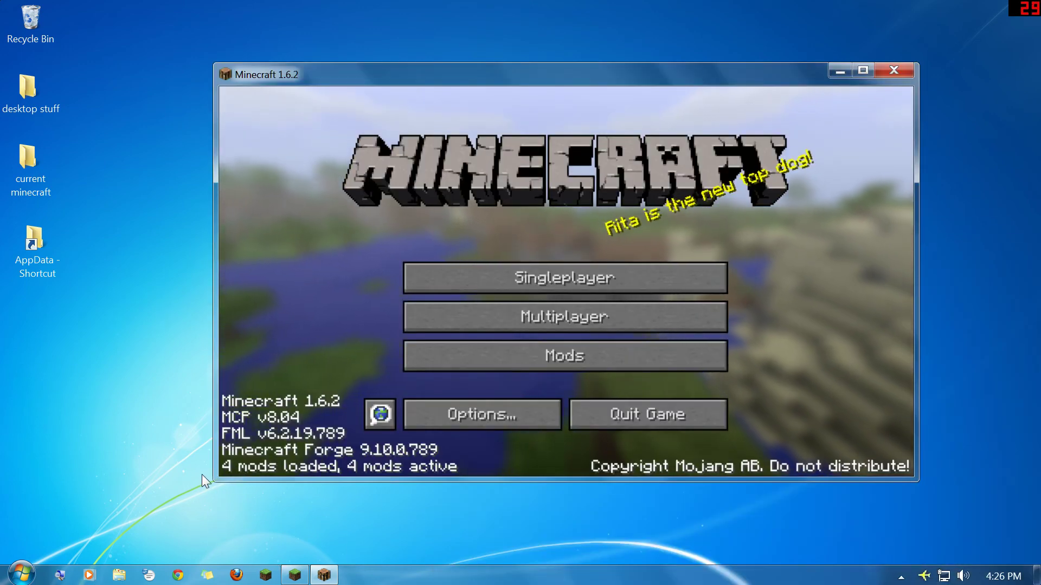
{"action": "left_click", "coordinate": [384, 242]}
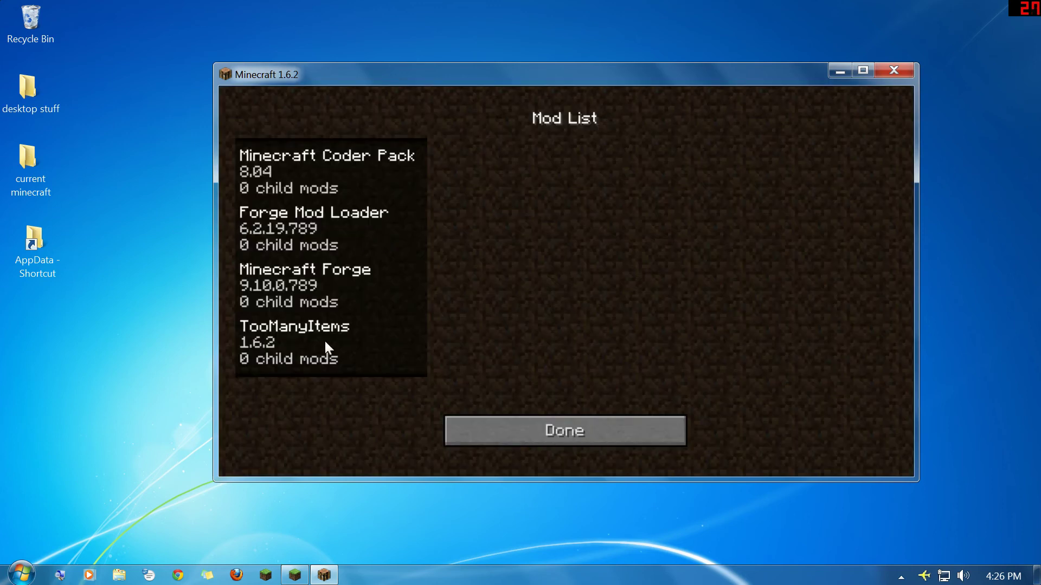
{"action": "left_click", "coordinate": [551, 429]}
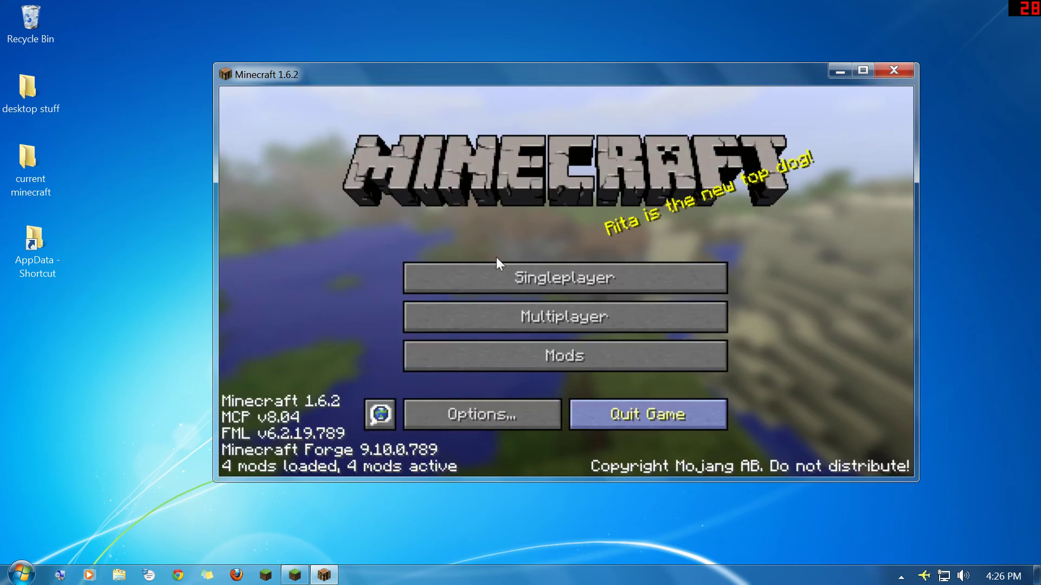
Step: Create a Survival singleplayer world with the default name New World
{"action": "left_click", "coordinate": [391, 183]}
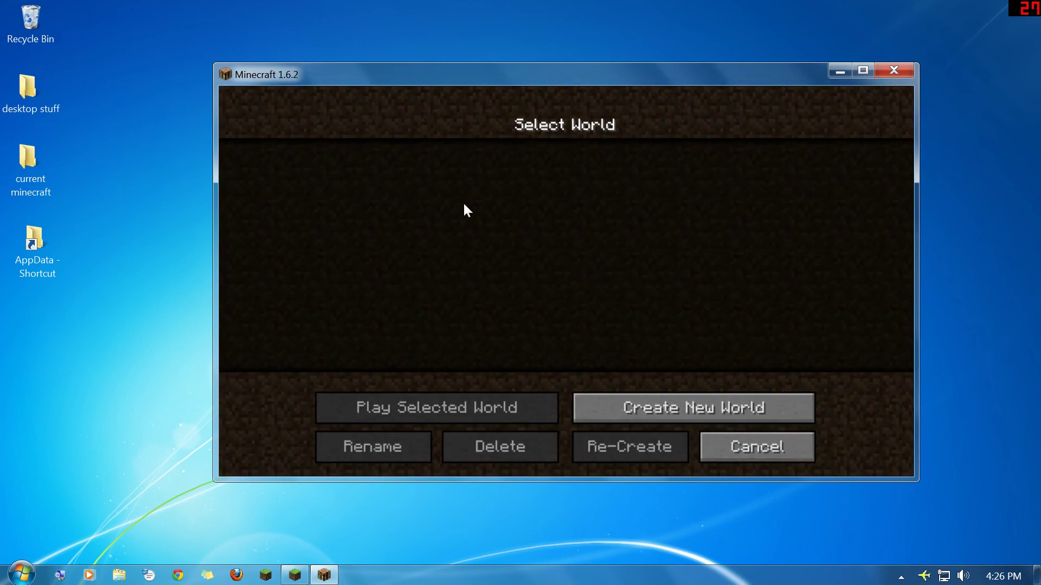
{"action": "left_click", "coordinate": [470, 271]}
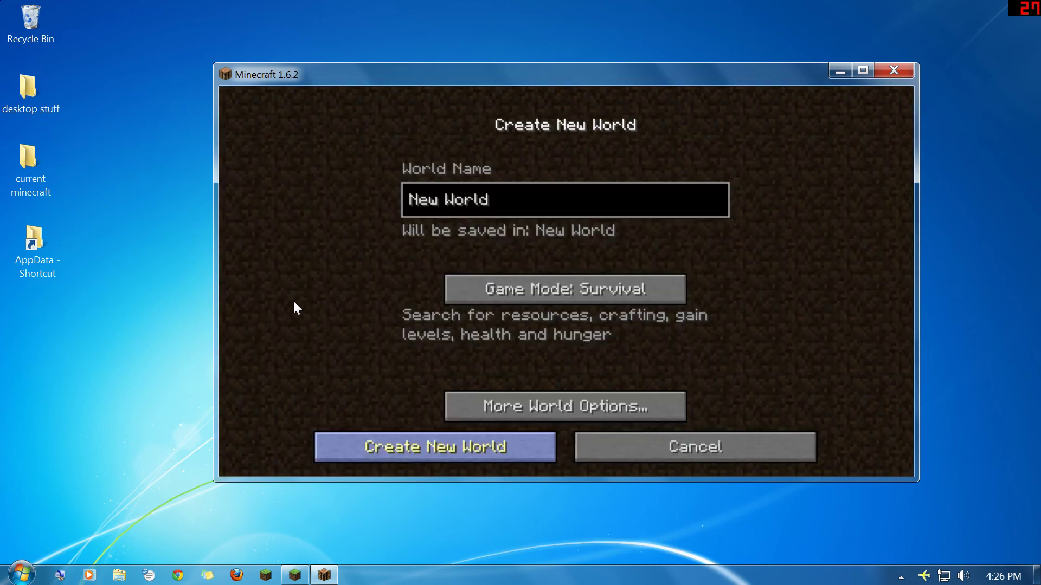
{"action": "left_click", "coordinate": [433, 447]}
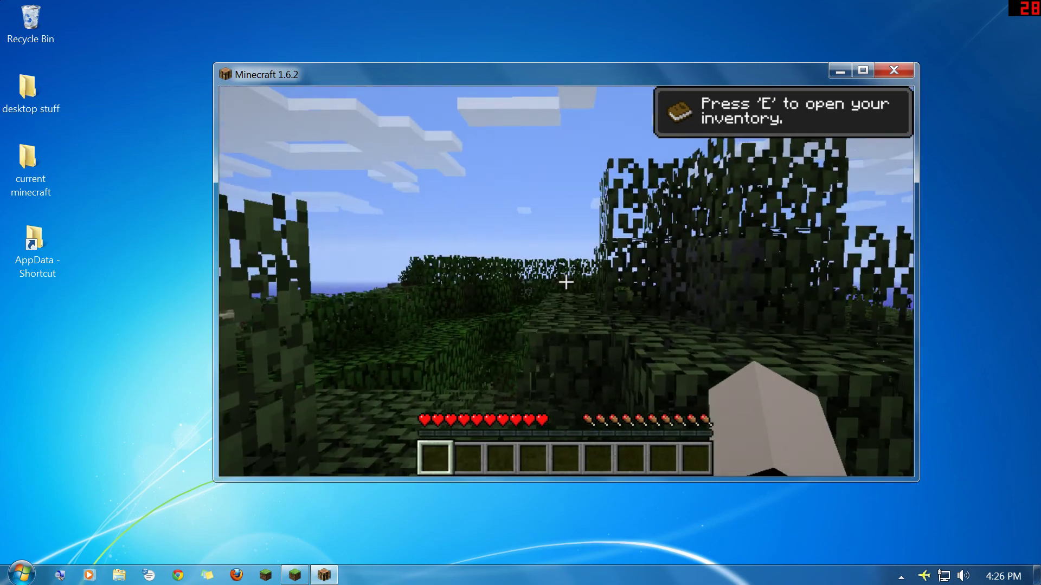
Step: Show the inventory with the TooManyItems panel, toggle the overlay with O, then Save and Quit to Title
{"action": "key", "text": "e"}
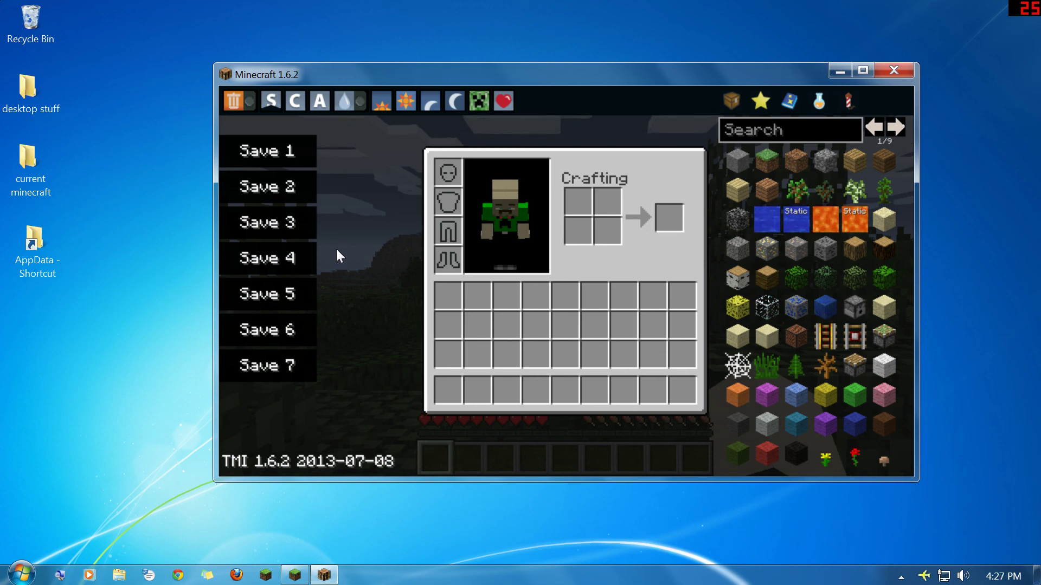
{"action": "key", "text": "o"}
{"action": "key", "text": "o"}
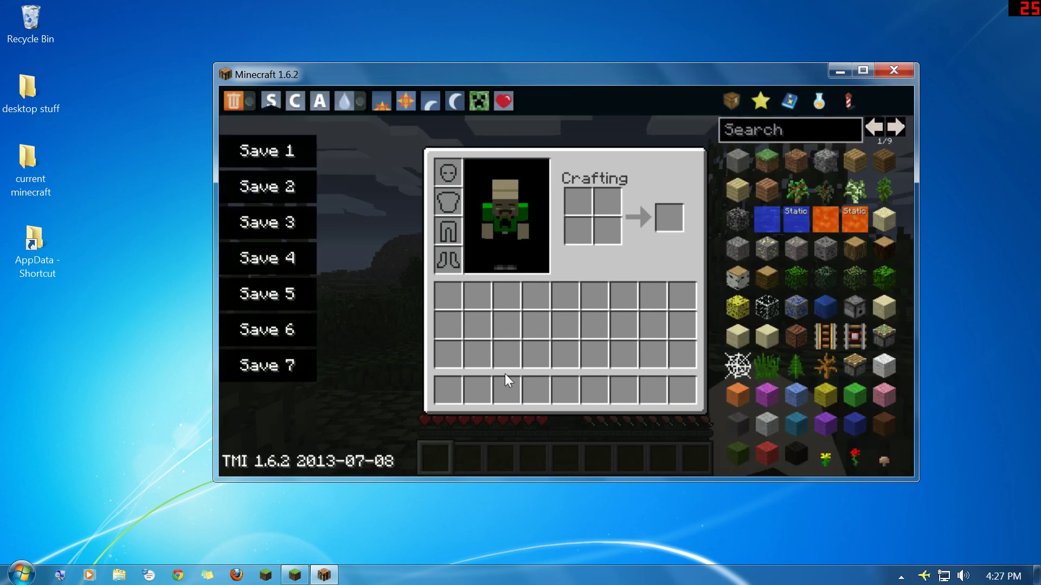
{"action": "key", "text": "e"}
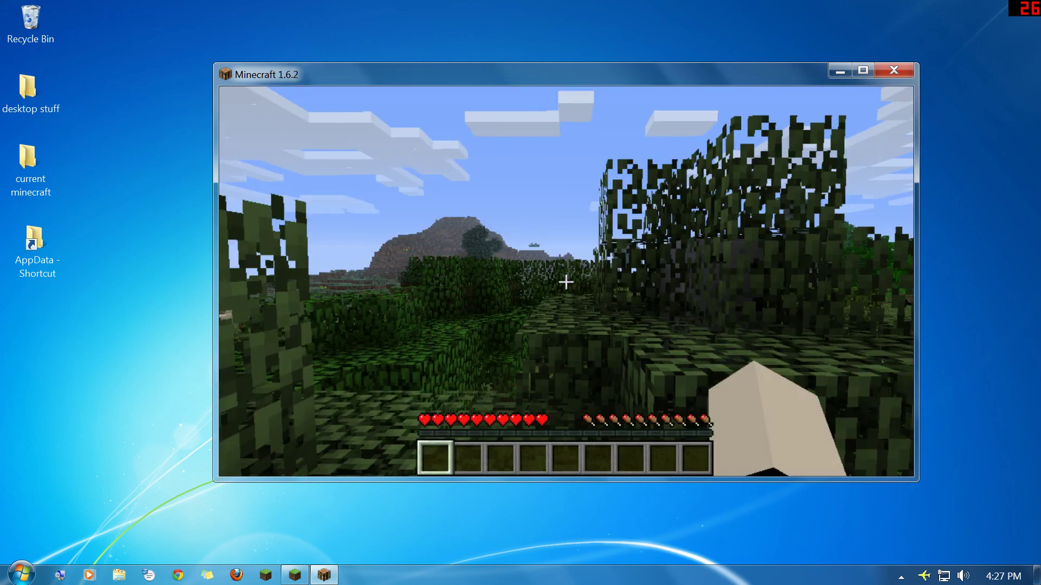
{"action": "key", "text": "Escape"}
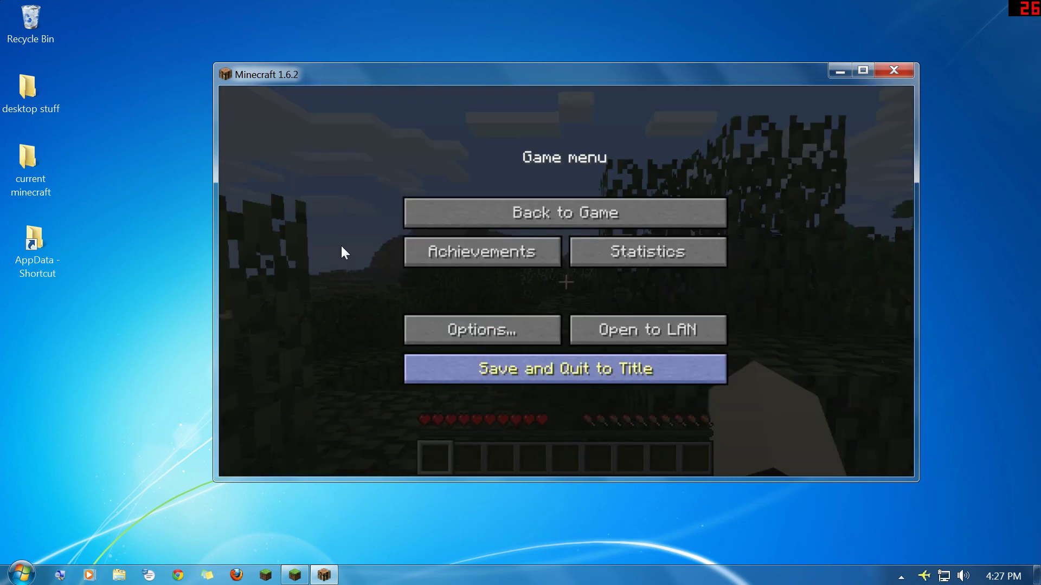
{"action": "left_click", "coordinate": [627, 373]}
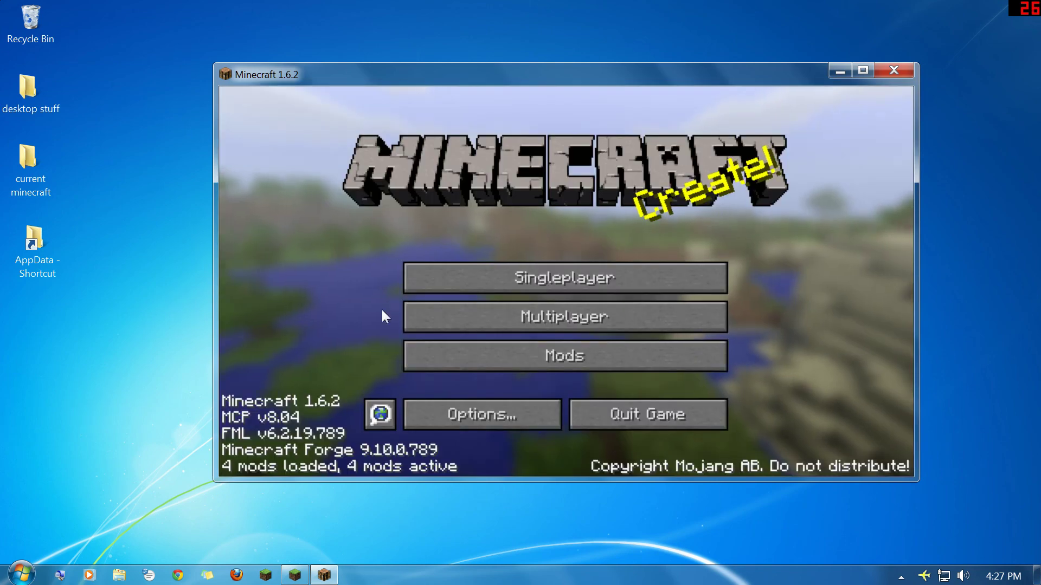